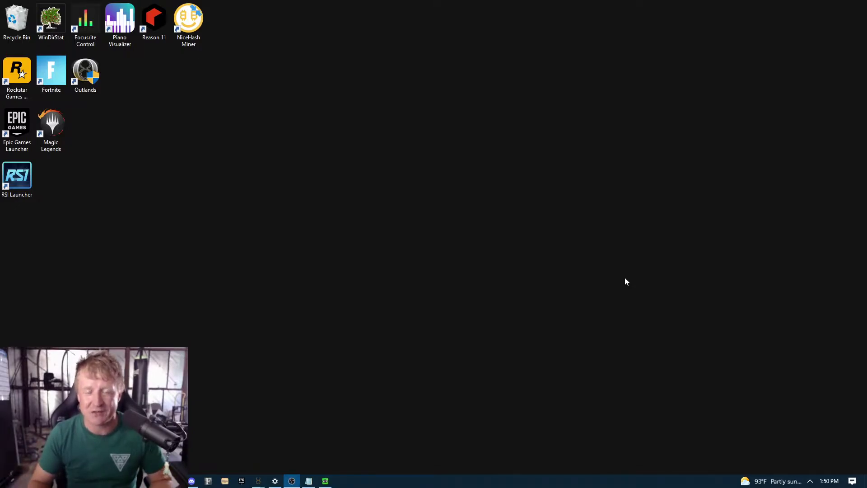
left_click(258, 480)
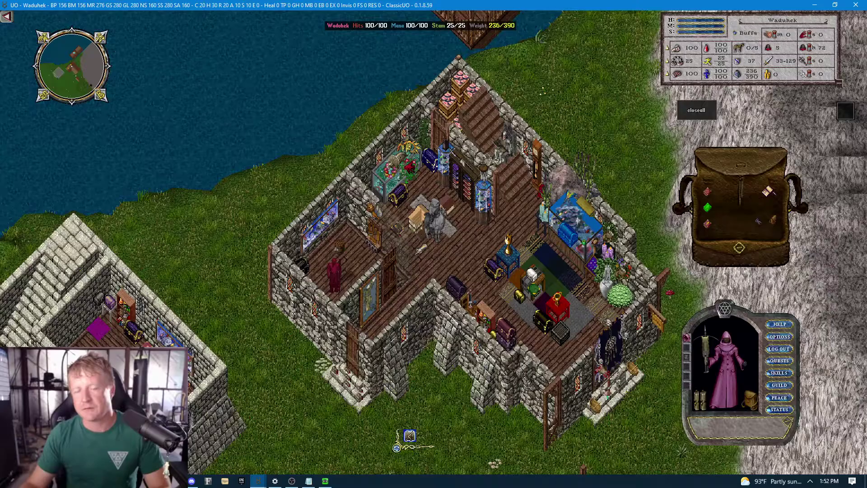
left_click(780, 336)
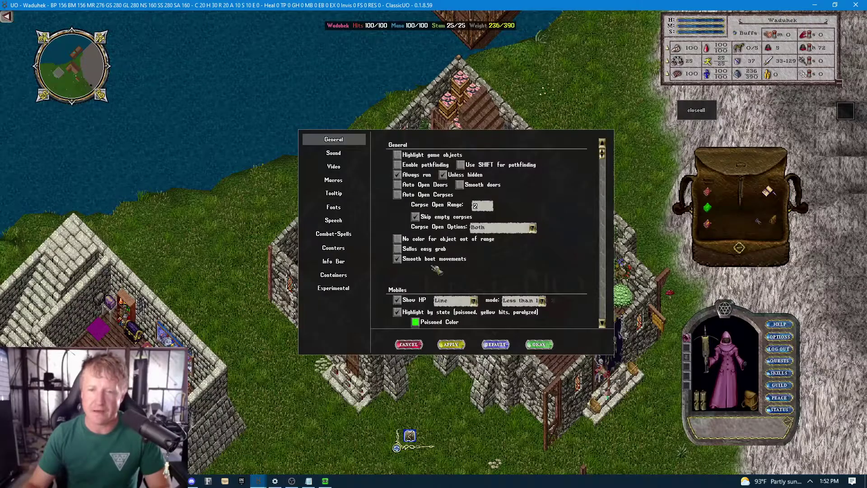
left_click(334, 153)
left_click(333, 166)
left_click(334, 180)
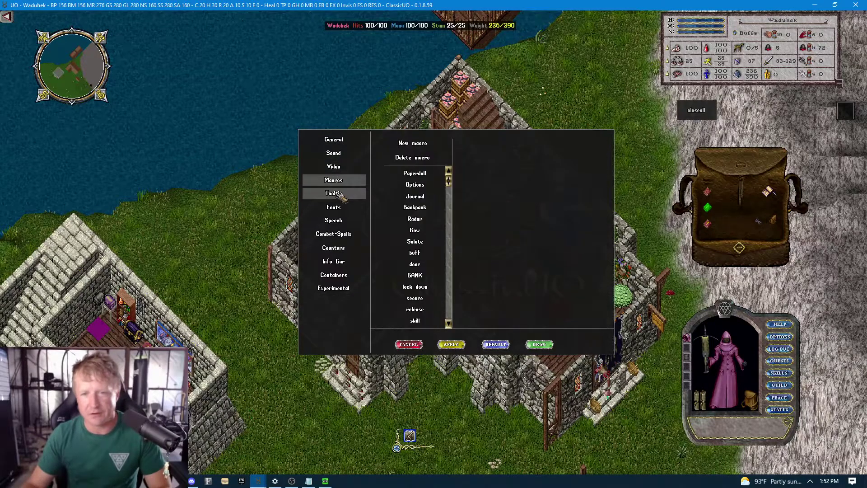
left_click(334, 193)
left_click(334, 180)
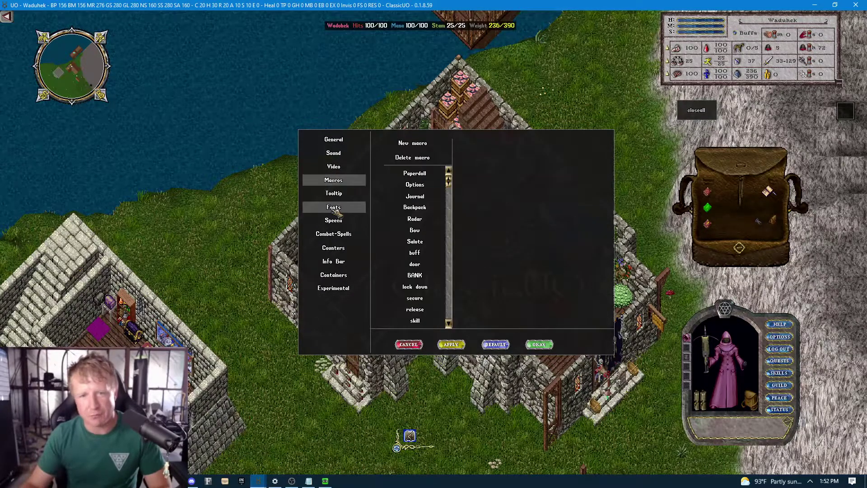
left_click(338, 233)
left_click(338, 249)
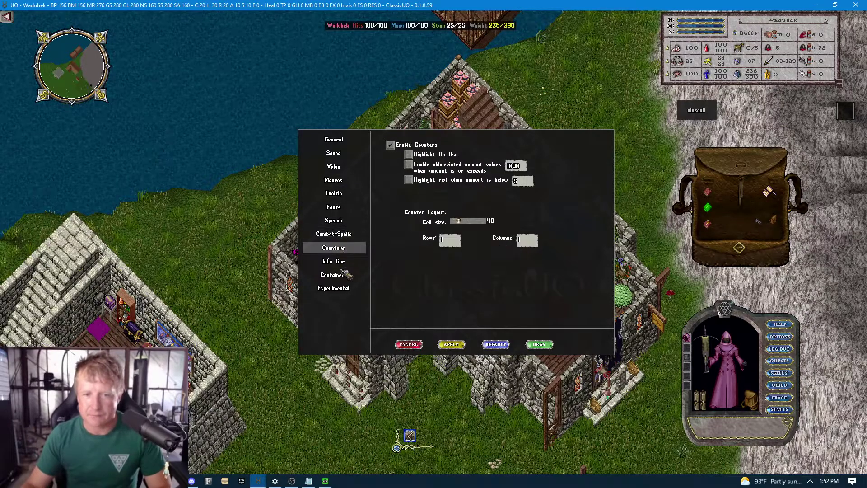
left_click(340, 263)
left_click(336, 275)
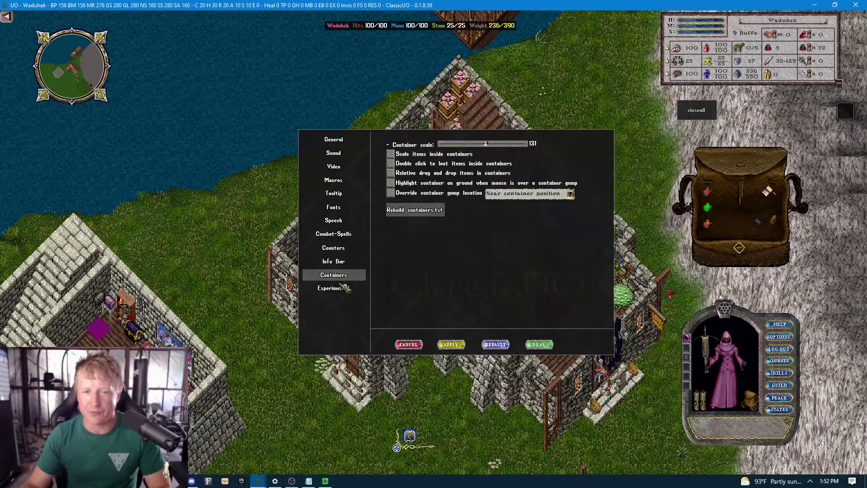
left_click(337, 288)
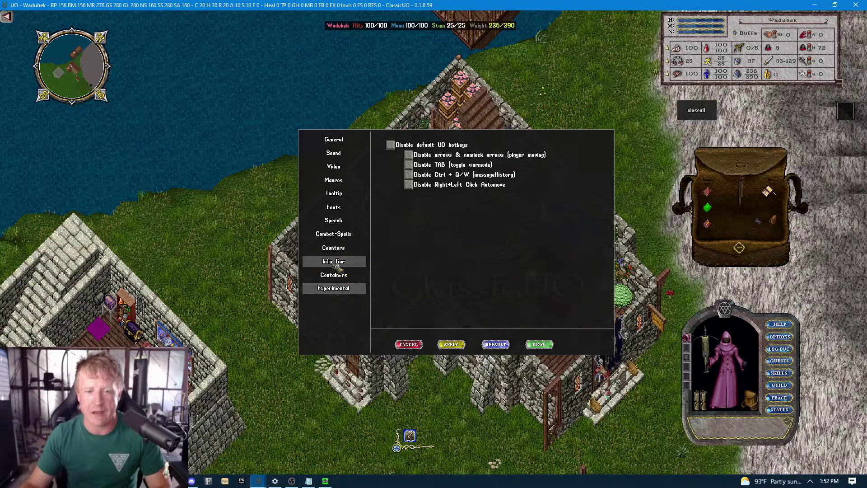
left_click(337, 262)
left_click(336, 221)
left_click(337, 140)
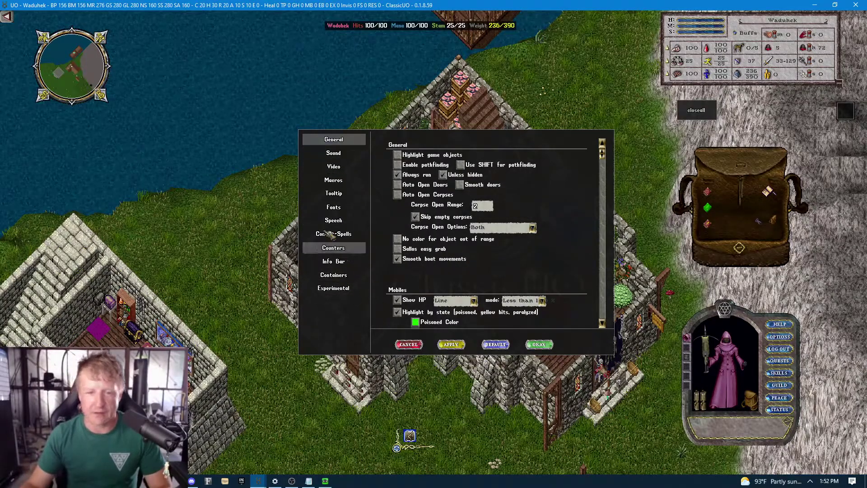
right_click(339, 294)
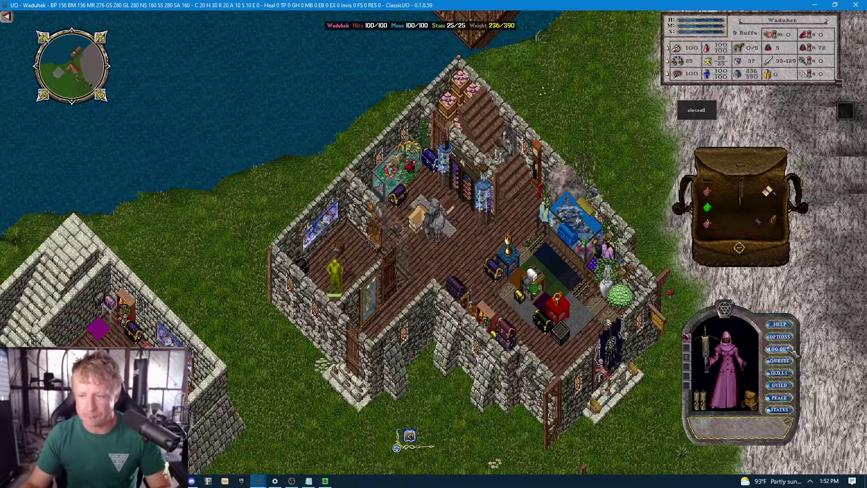
Log out of the current character's game and minimize ClassicUO to reveal the desktop
left_click(779, 349)
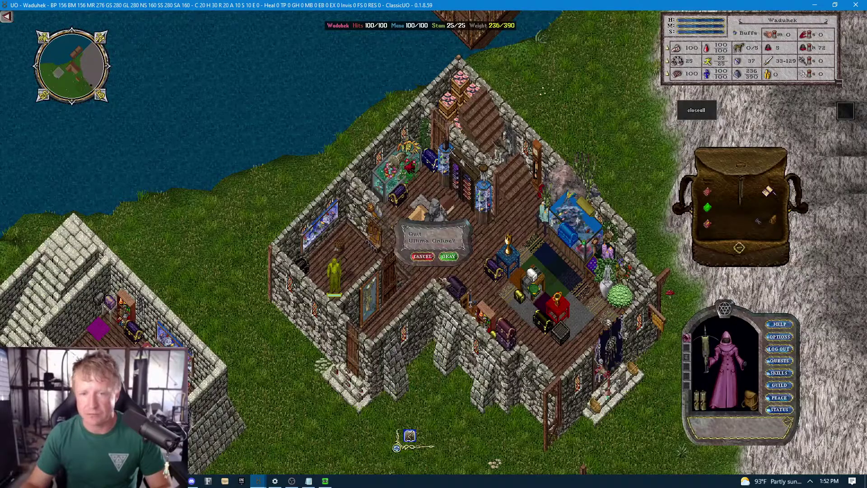
left_click(449, 256)
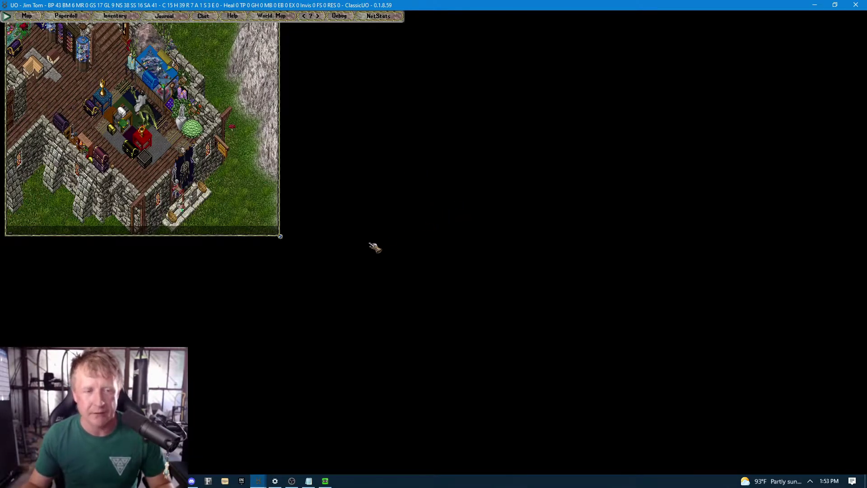
key("super+d")
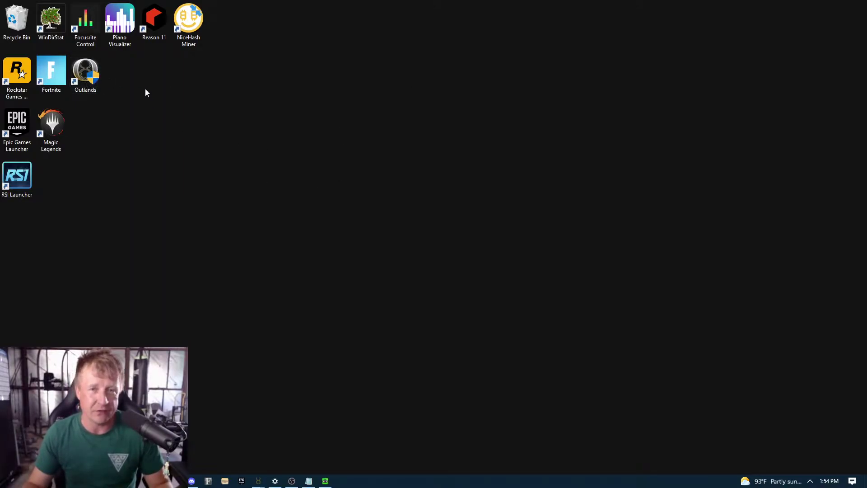
Open the Outlands shortcut's file location, C:\Outlands, in File Explorer
left_click(85, 80)
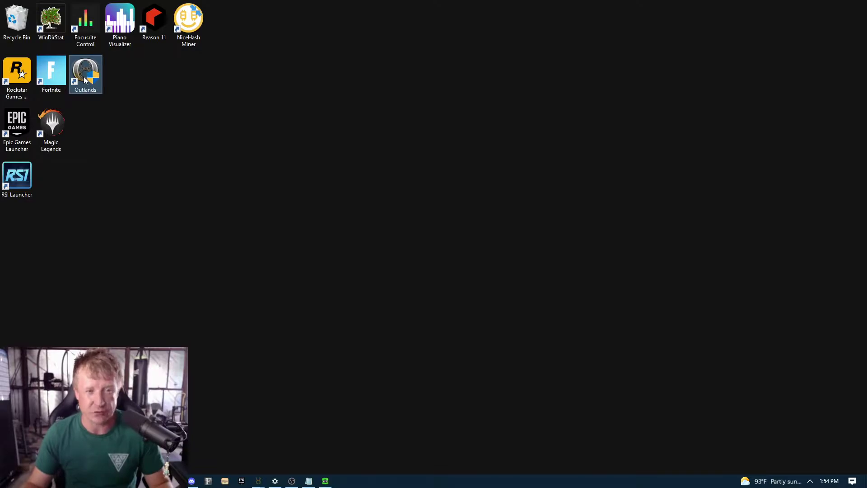
right_click(85, 80)
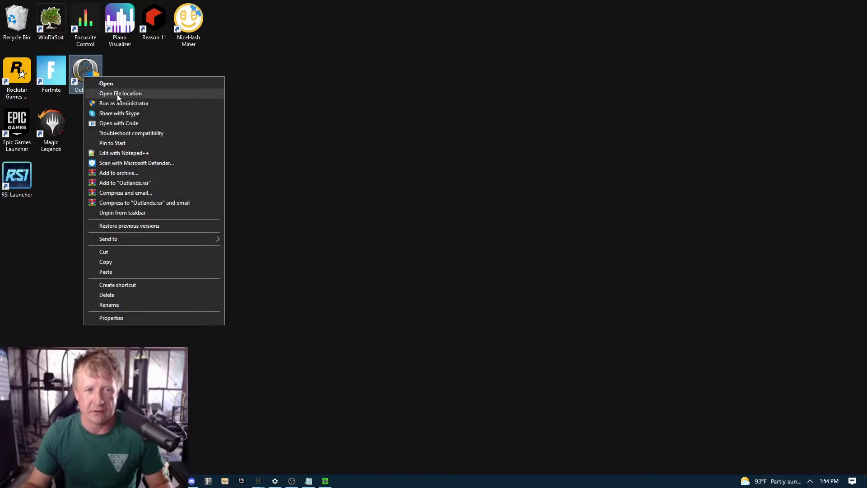
left_click(164, 93)
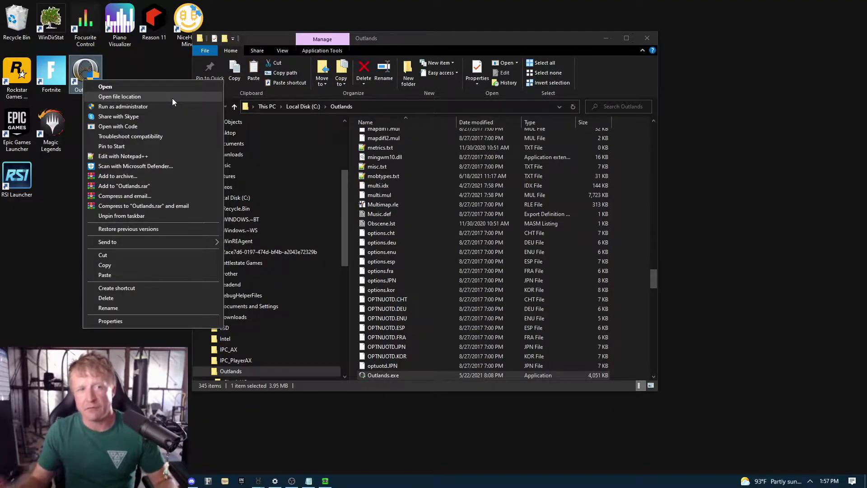
Open Local Disk (C:) in a second Explorer window by searching c: from Start
left_click(167, 320)
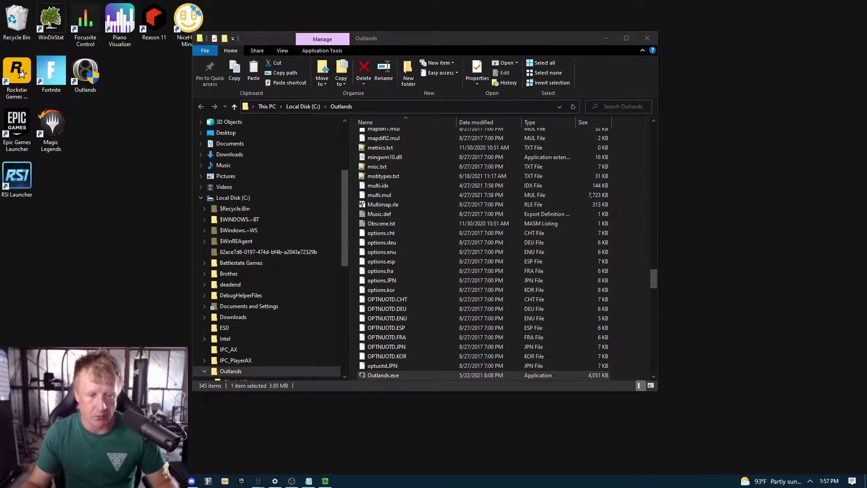
key("super")
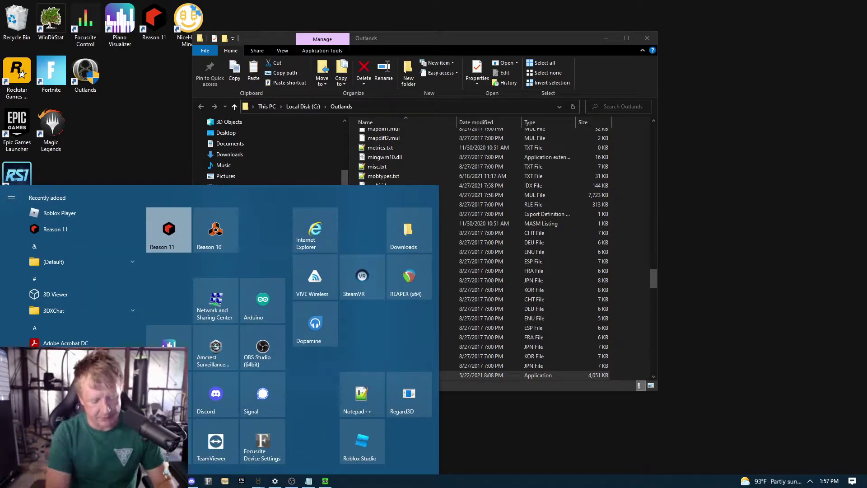
type("c")
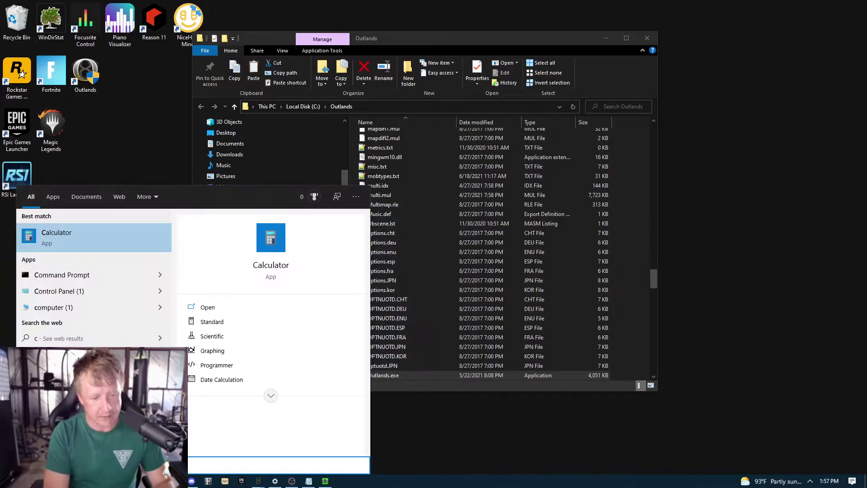
type(":")
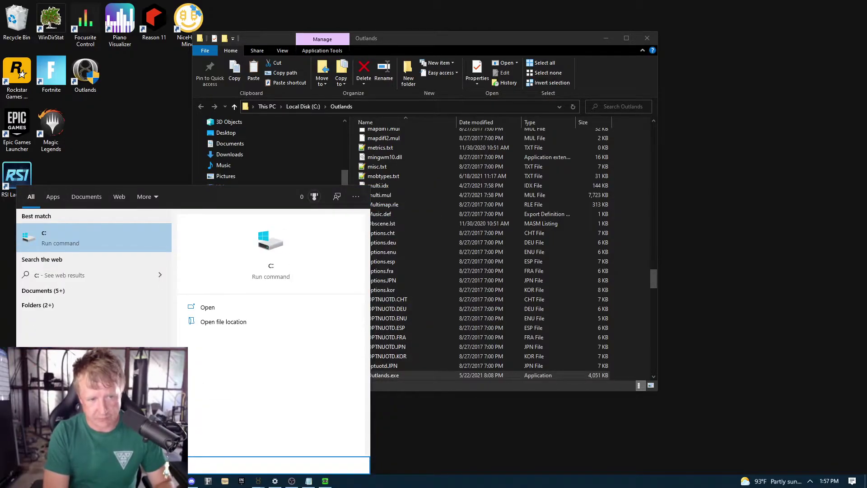
key("Return")
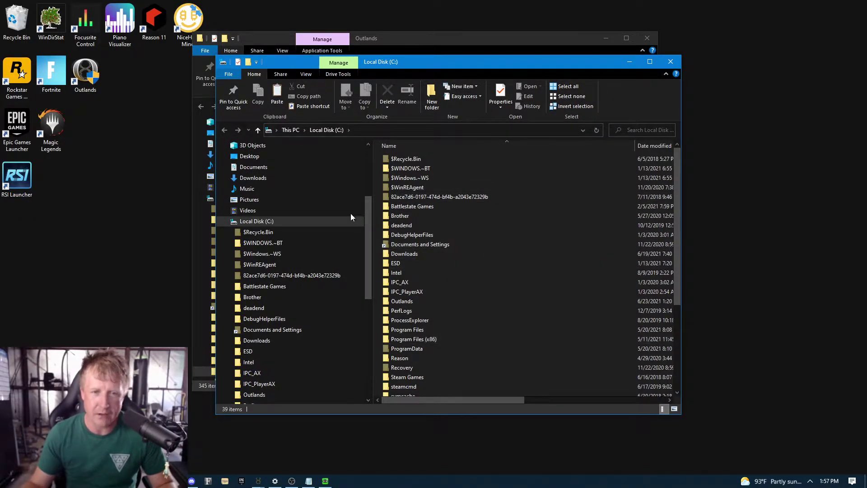
Browse into Program Files (x86) and select the Ultima Online Outlands folder
double_click(437, 342)
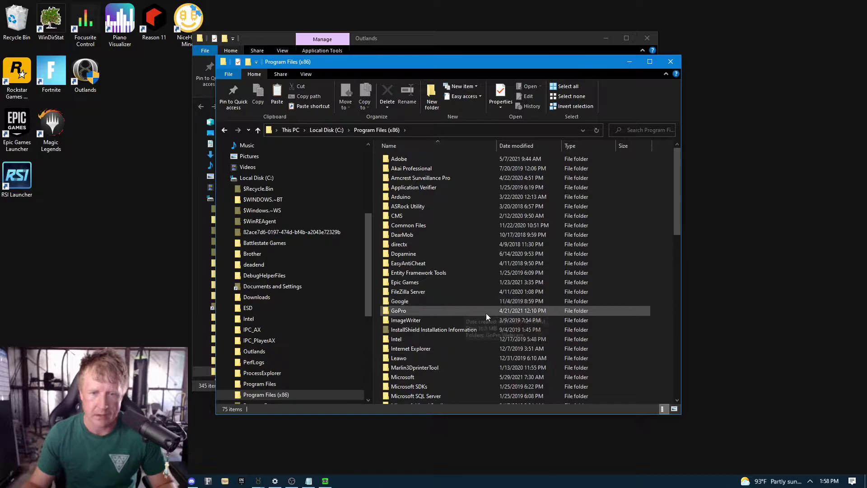
scroll(515, 318, "down", 6)
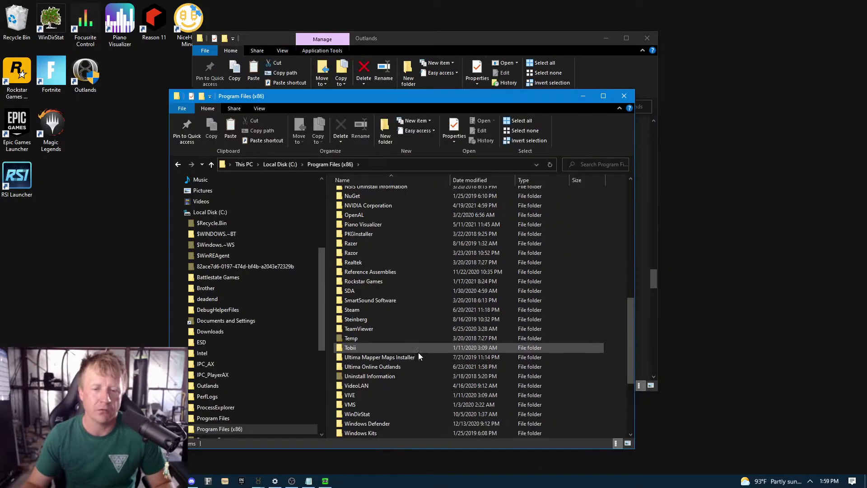
left_click(403, 368)
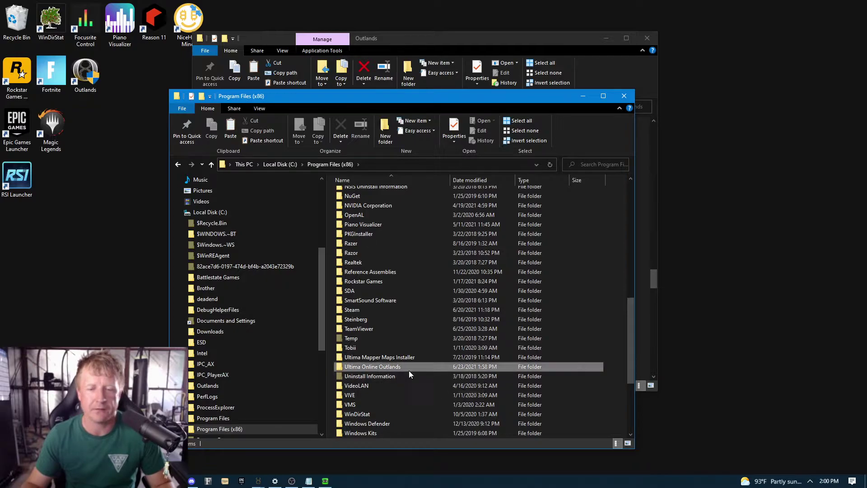
Bring up the Ultima Online Outlands folder and enlarge its window to show its 345 items
left_click(582, 96)
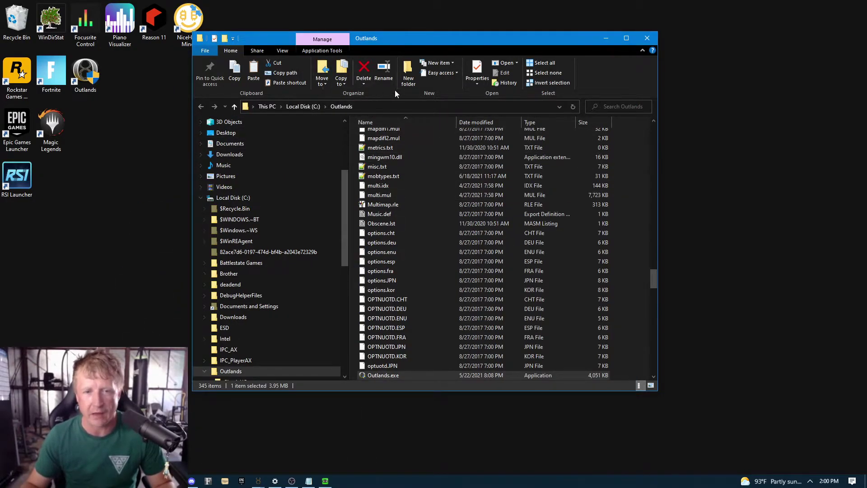
scroll(435, 224, "up", 5)
scroll(434, 222, "up", 20)
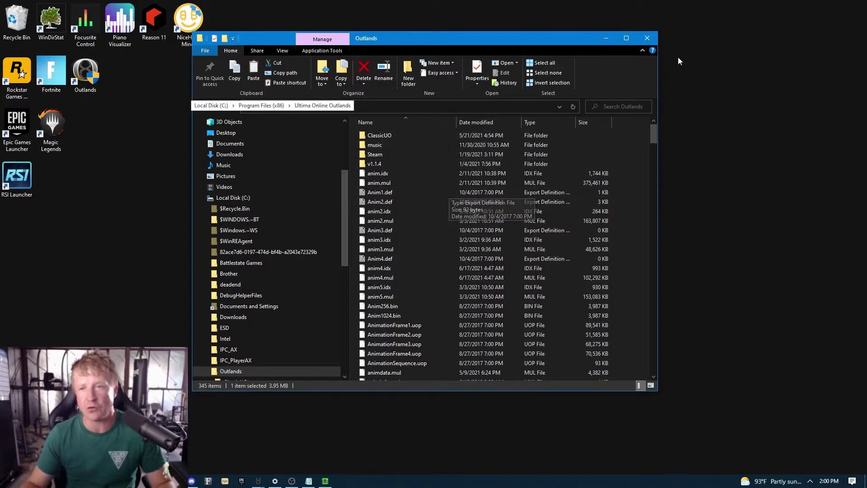
left_click_drag(654, 391, 748, 449)
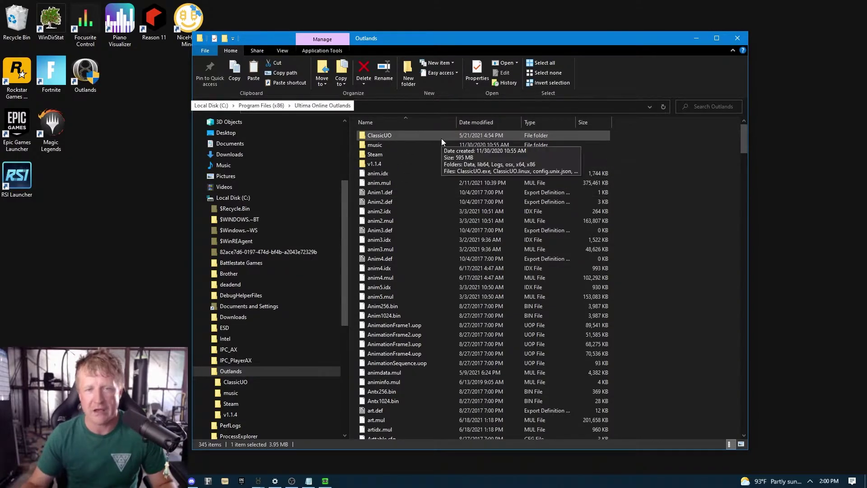
Drill down through ClassicUO, Profiles and the account folder into UO Outlands
double_click(428, 134)
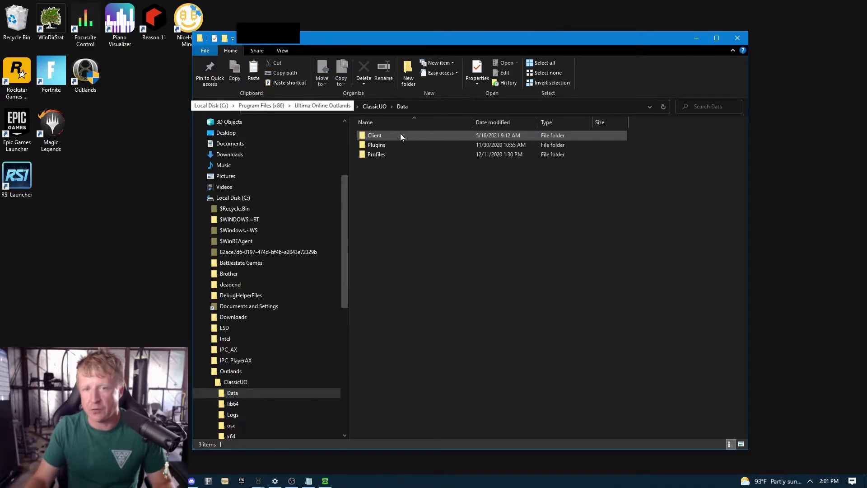
double_click(391, 155)
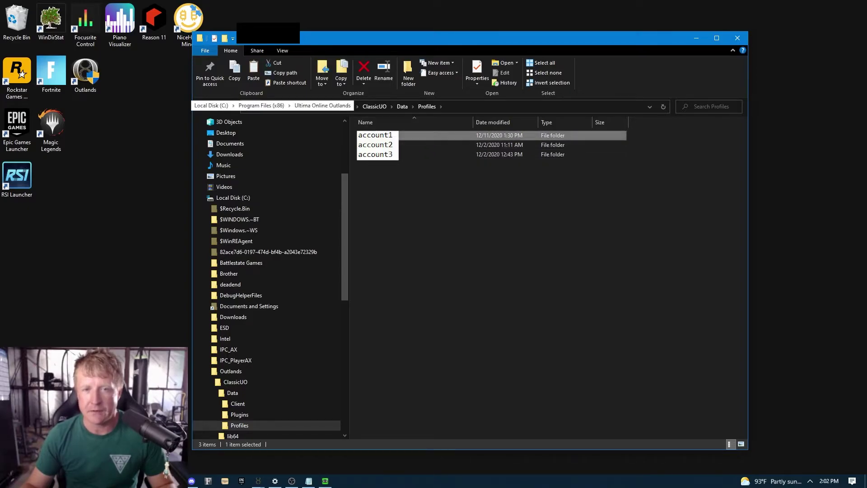
double_click(466, 135)
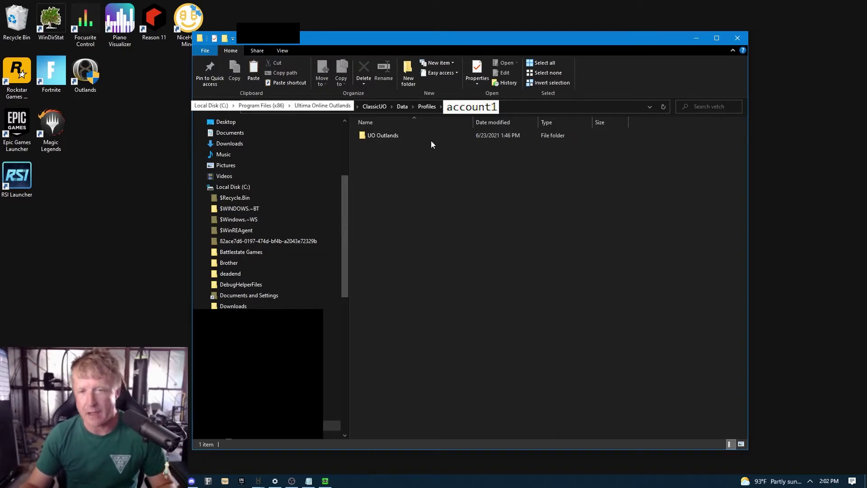
double_click(405, 135)
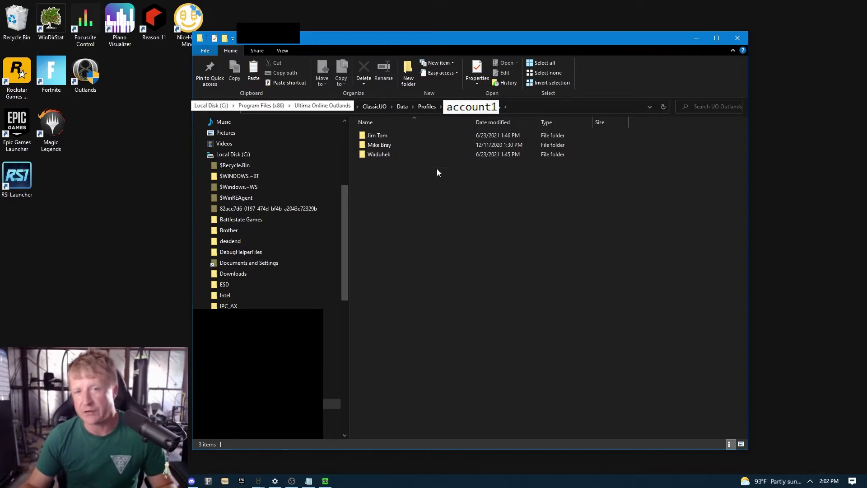
Copy the five profile files from the Waduhek character folder
double_click(372, 156)
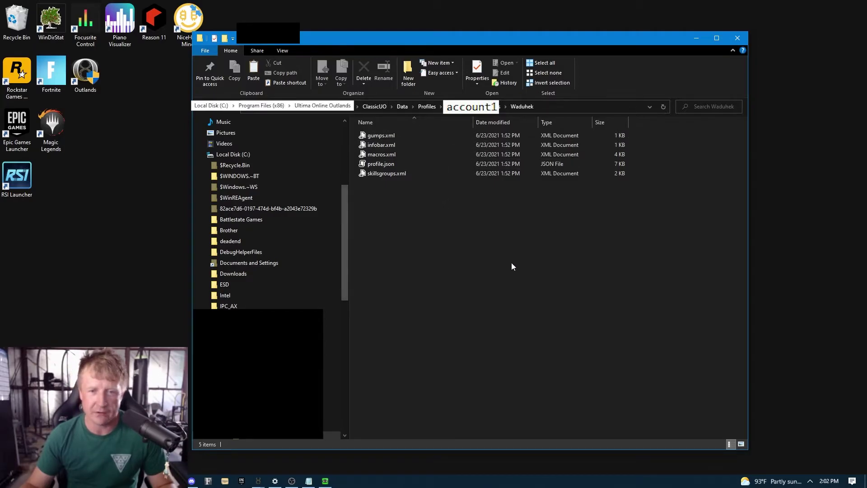
left_click_drag(562, 281, 367, 132)
right_click(387, 150)
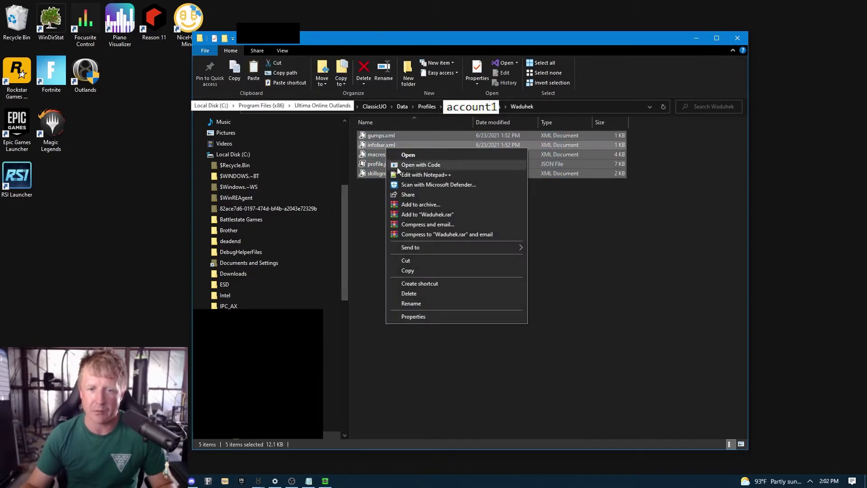
left_click(441, 270)
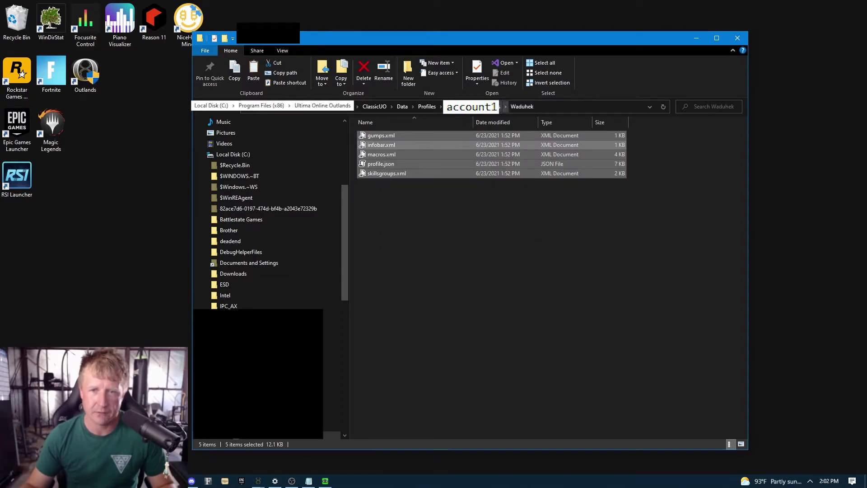
Delete Jim Tom's five profile files and paste Waduhek's copies into his folder
key("alt+Up")
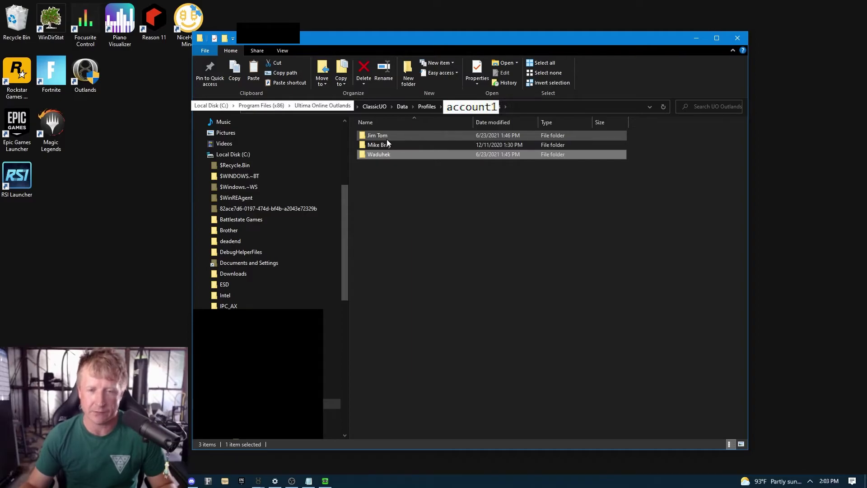
left_click(404, 138)
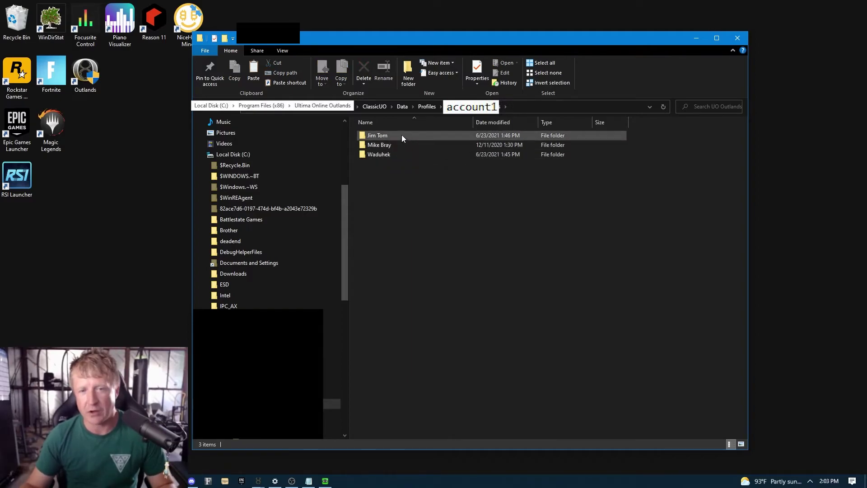
double_click(402, 134)
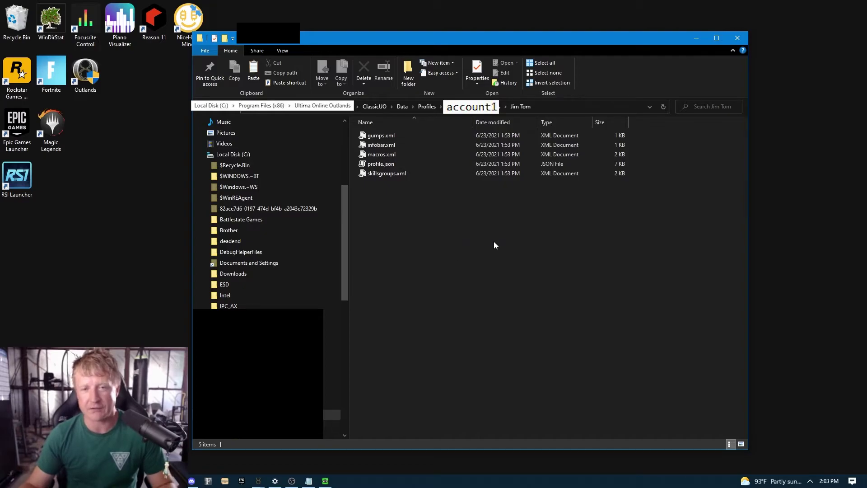
left_click_drag(494, 245, 391, 133)
left_click_drag(458, 252, 372, 154)
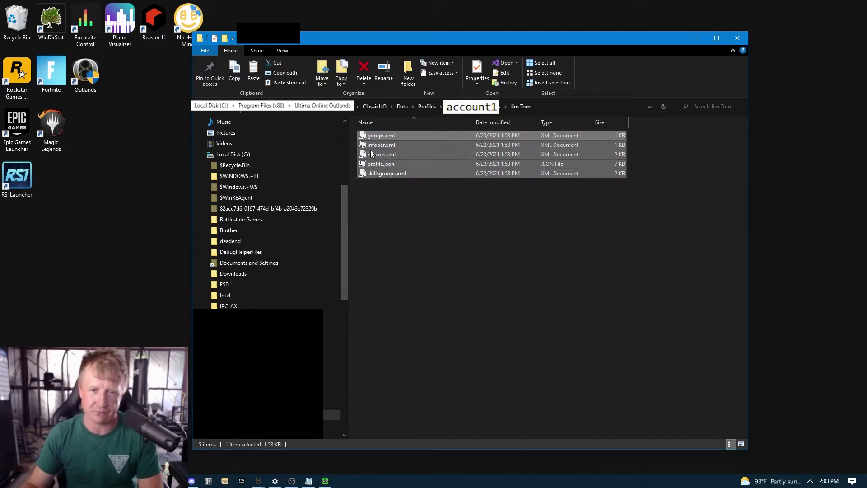
key("Delete")
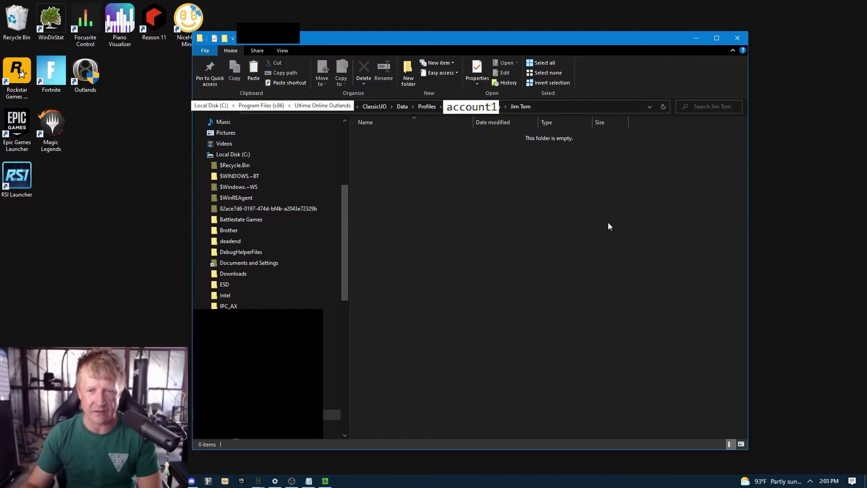
right_click(375, 144)
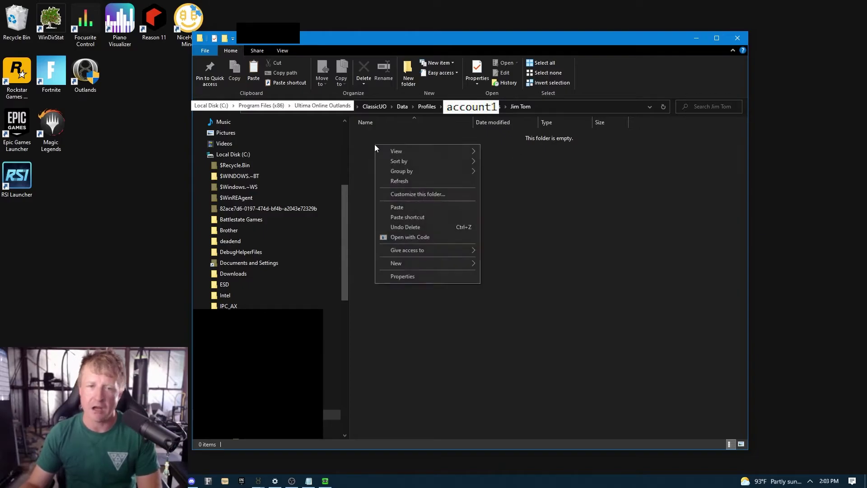
left_click(405, 207)
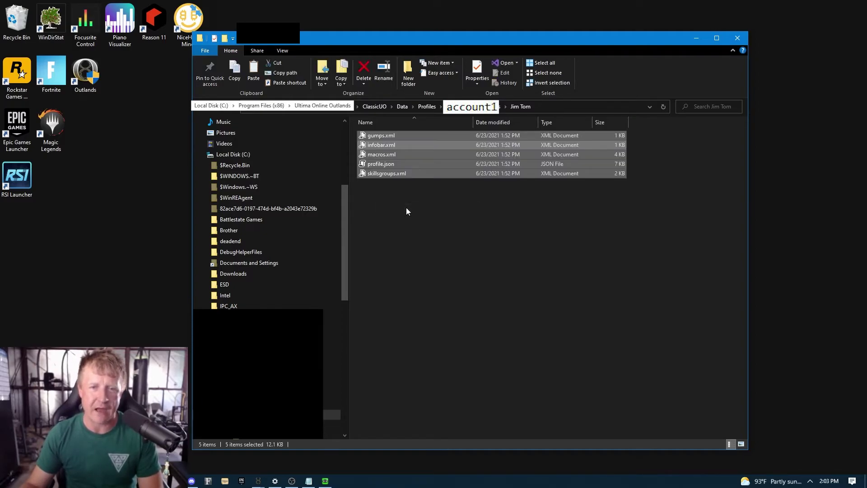
Hide Explorer, restore ClassicUO from the taskbar and enter the game as Jim Tom
left_click(472, 106)
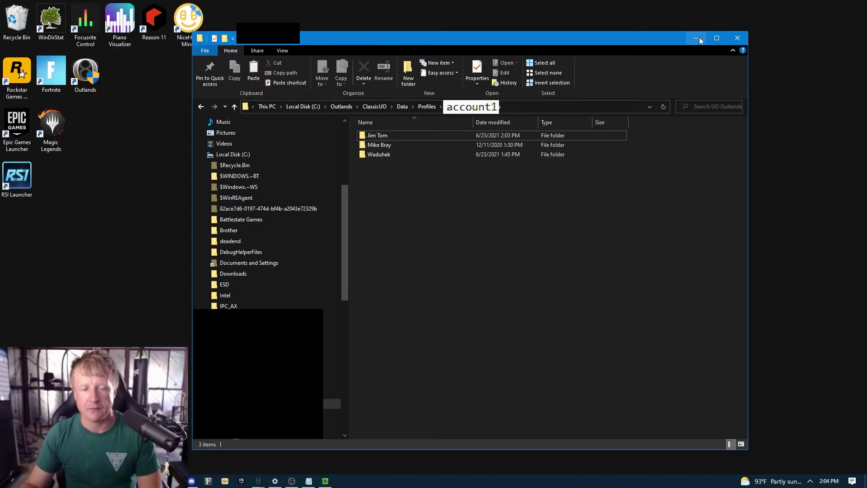
left_click(697, 38)
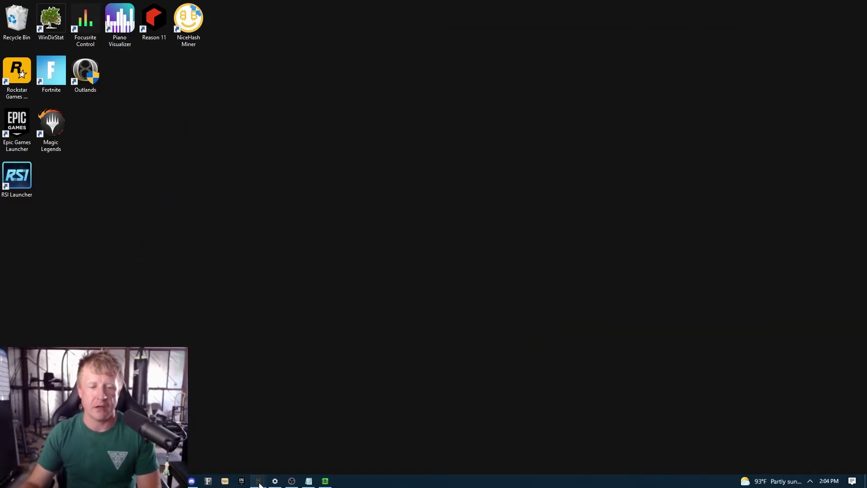
mouse_move(258, 480)
left_click(220, 441)
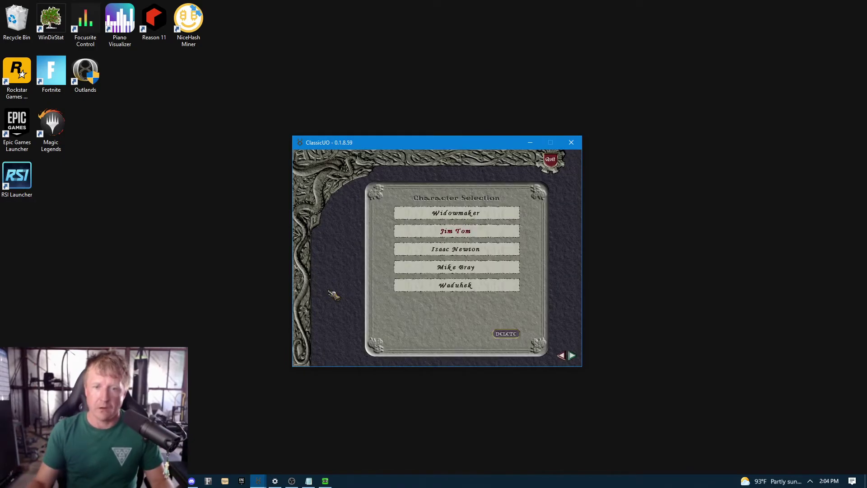
double_click(451, 232)
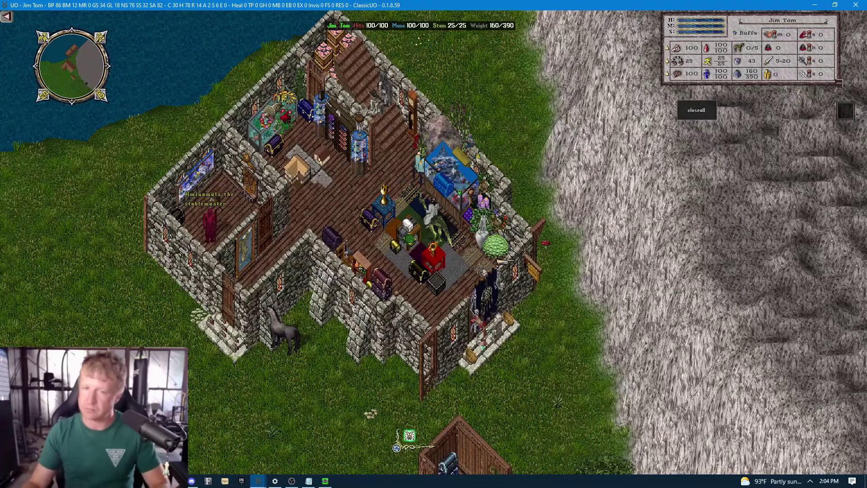
Open Jim Tom's paperdoll and backpack and arrange them with the closeall button on the right
key("alt+p")
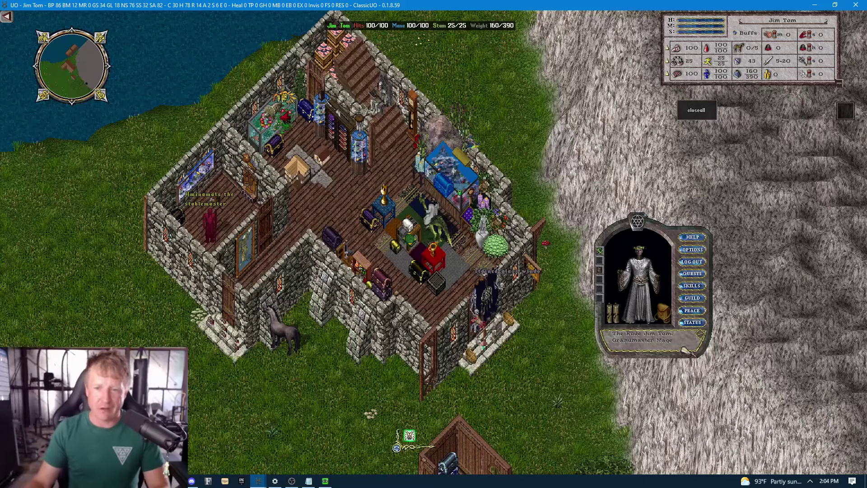
left_click_drag(670, 322, 791, 429)
double_click(787, 424)
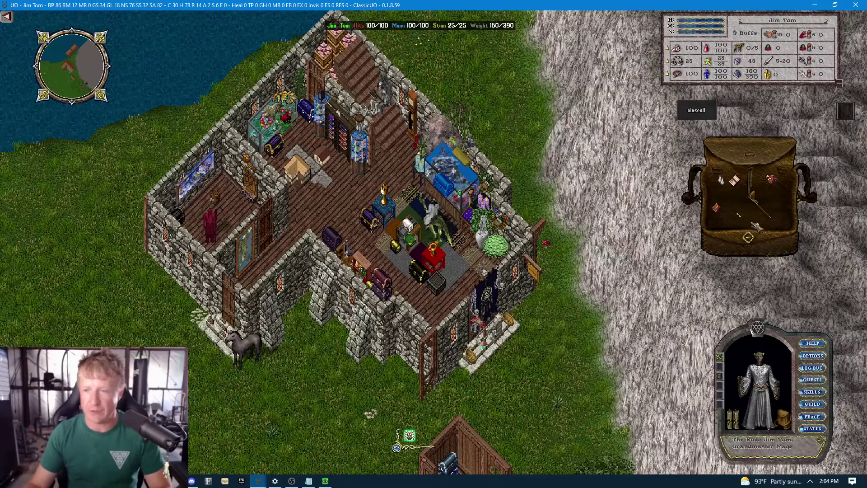
left_click_drag(770, 221, 763, 207)
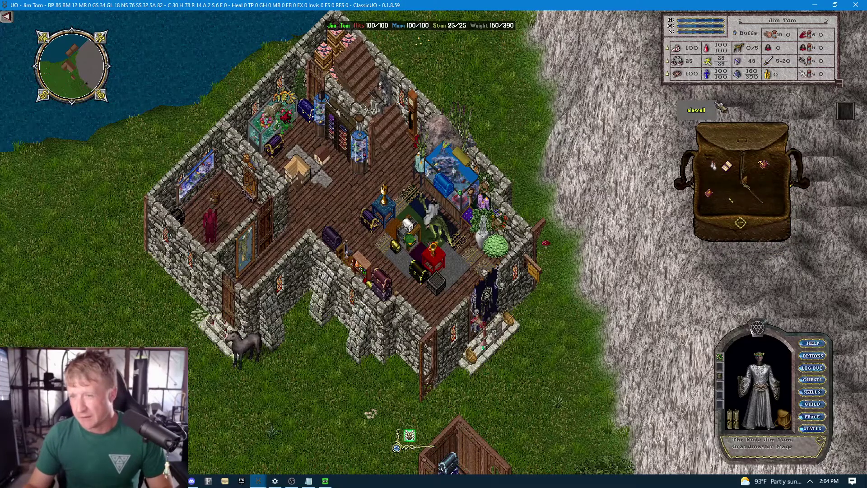
left_click_drag(715, 115, 699, 108)
key("Up")
key("Up")
key("Up")
key("Up")
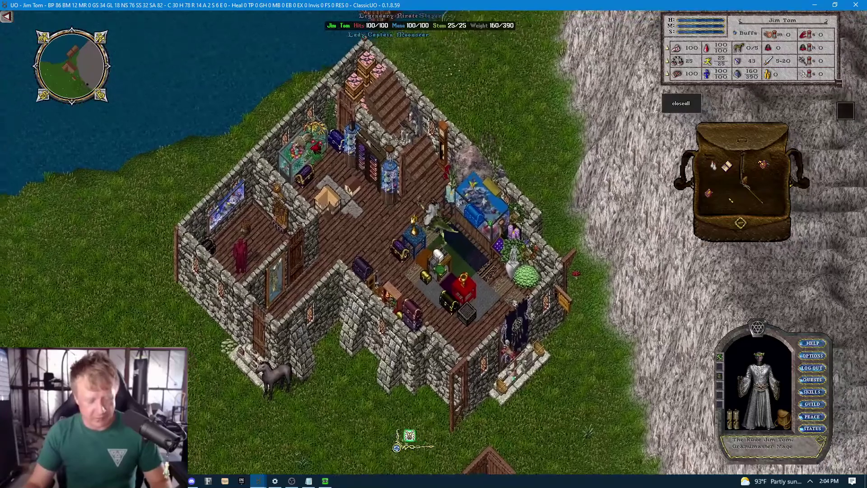
key("Down")
key("Down")
key("Down")
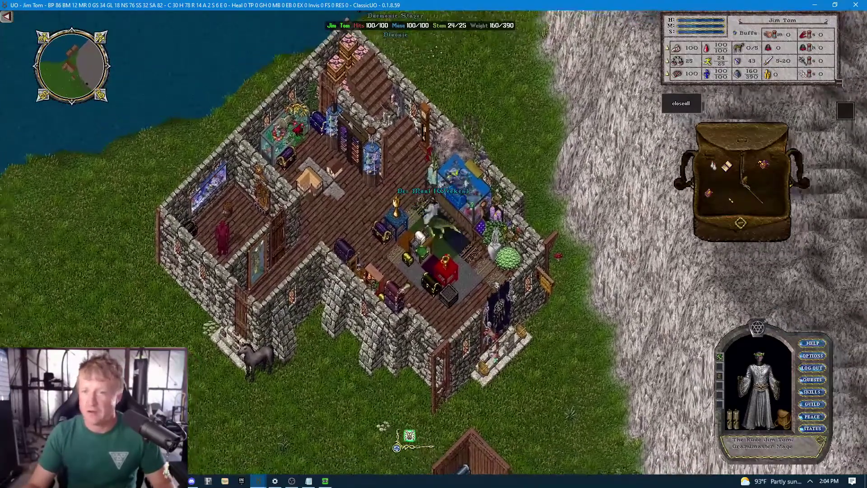
key("Page_Up")
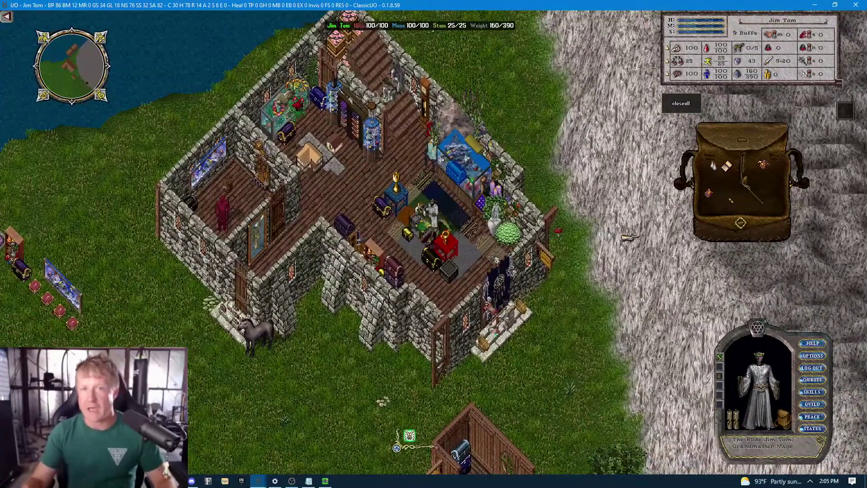